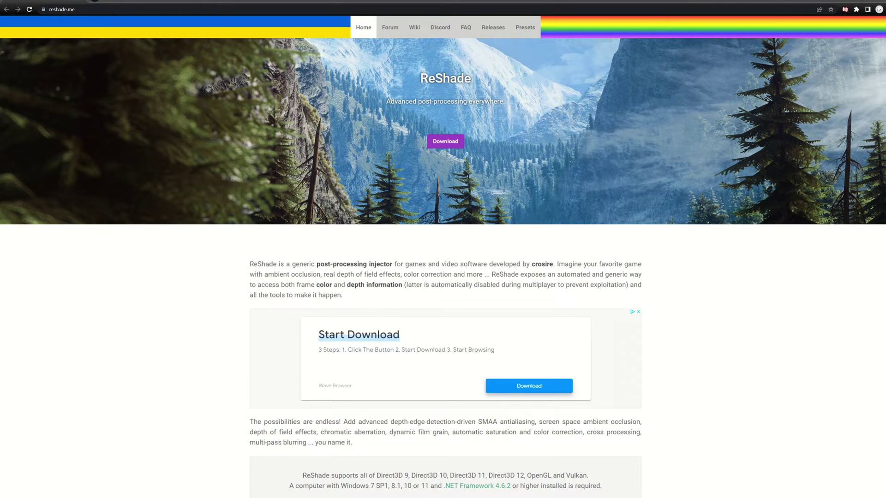
Download the standard ReShade 5.2.1 installer and run ReShade_Setup_5.2.1.exe.
scroll(673, 355, down, 13)
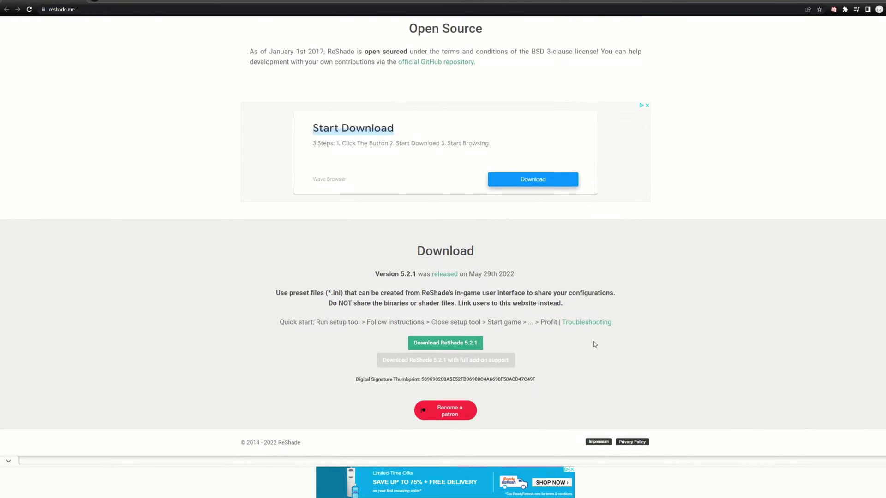
click(463, 343)
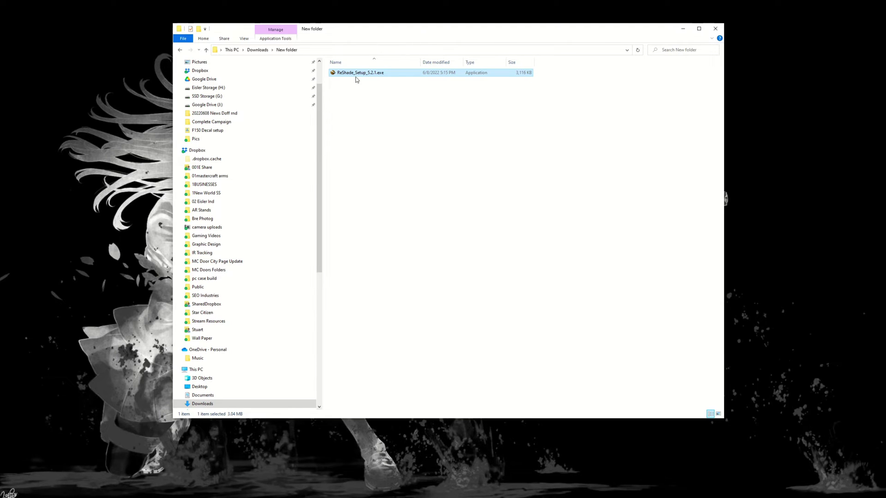
double_click(352, 75)
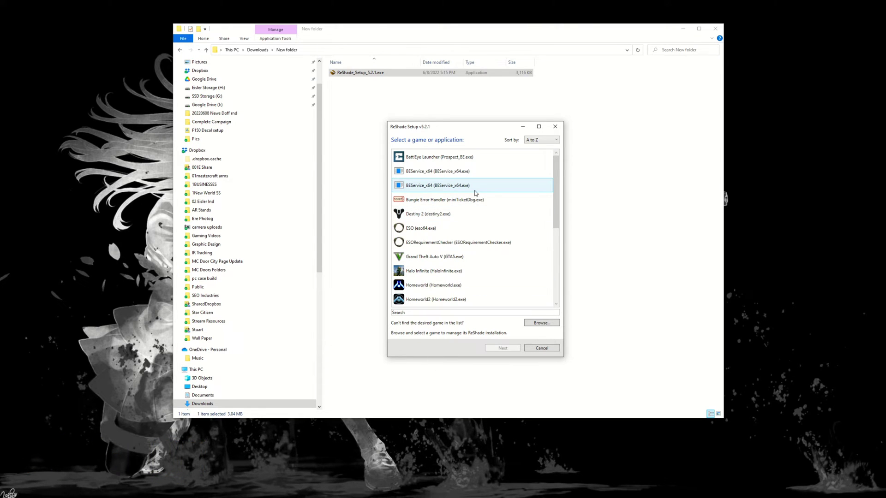
Choose GameClient.exe from Star Trek Online's Live\x64 folder as the game for the ReShade installation.
scroll(475, 192, down, 4)
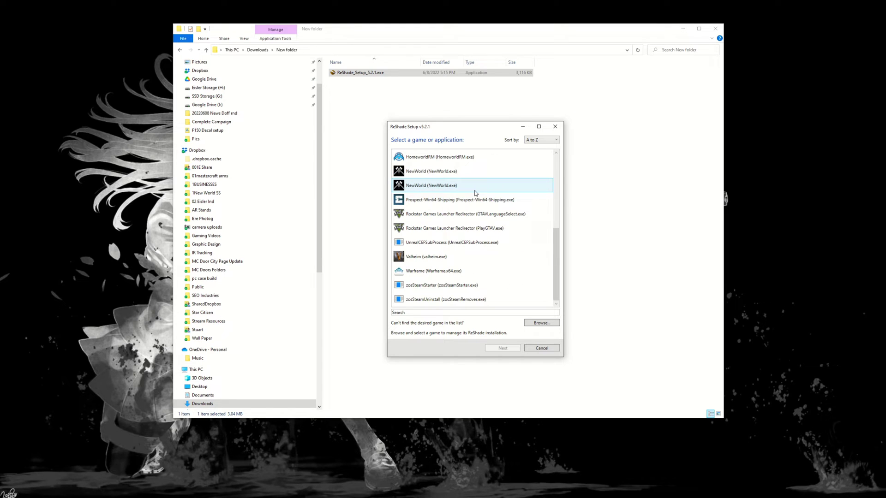
scroll(475, 193, up, 4)
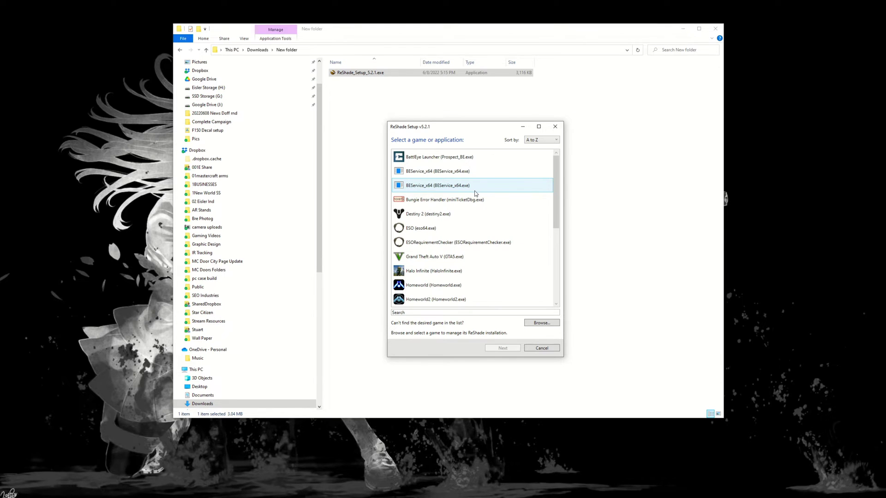
click(542, 323)
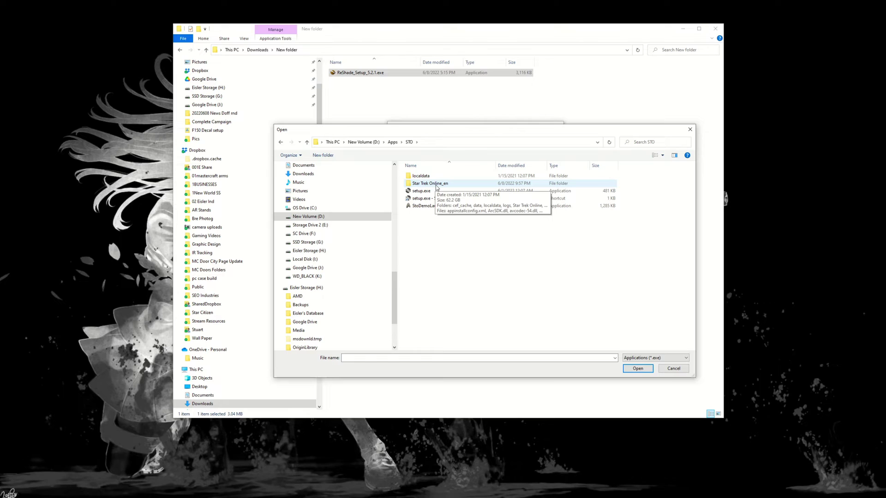
double_click(436, 184)
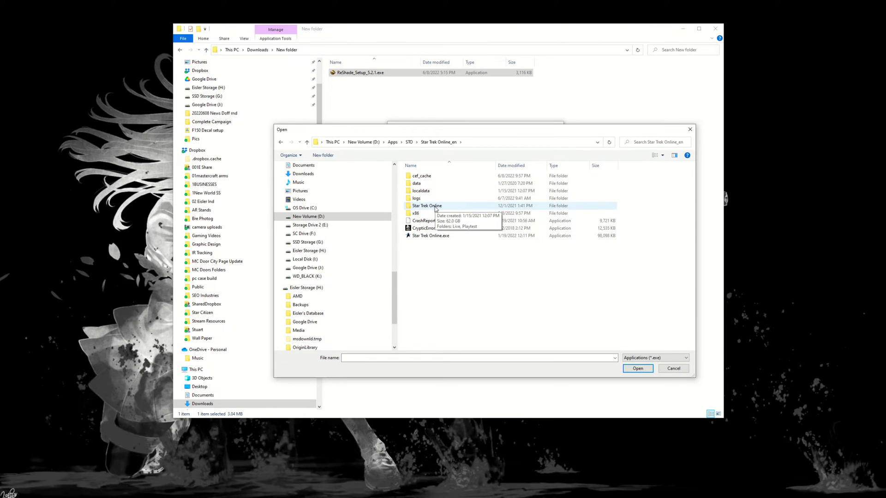
double_click(439, 208)
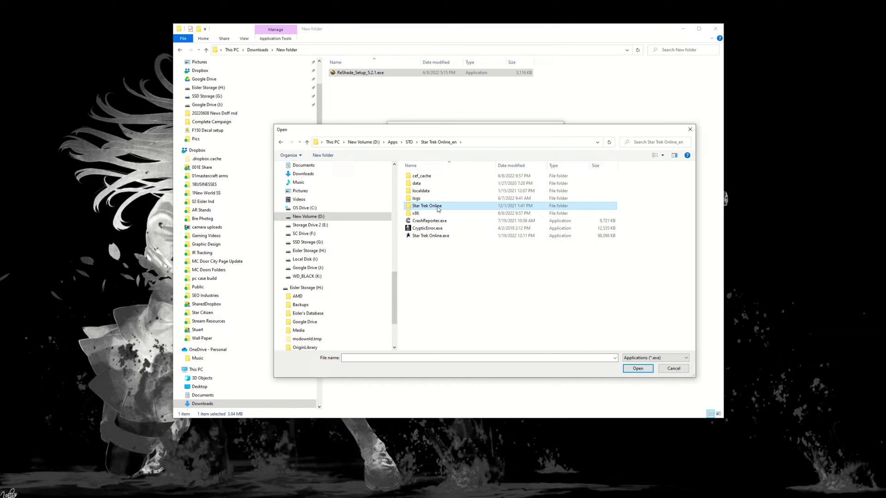
click(419, 179)
double_click(419, 179)
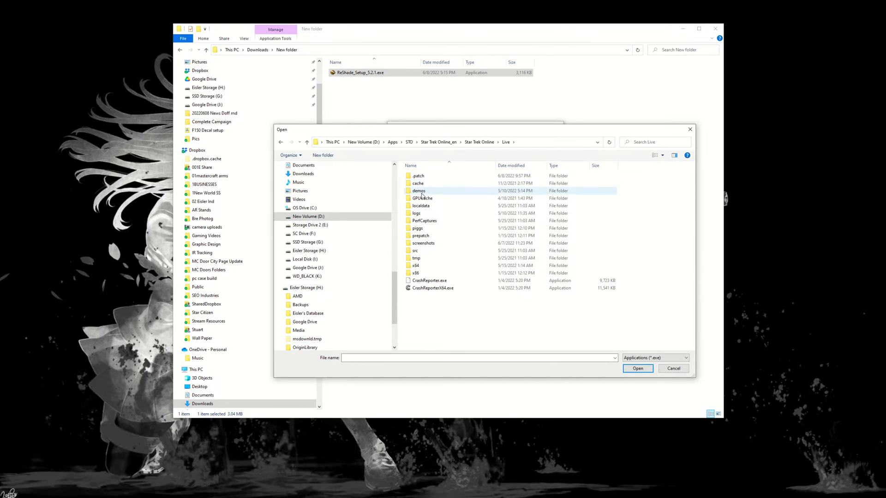
double_click(418, 266)
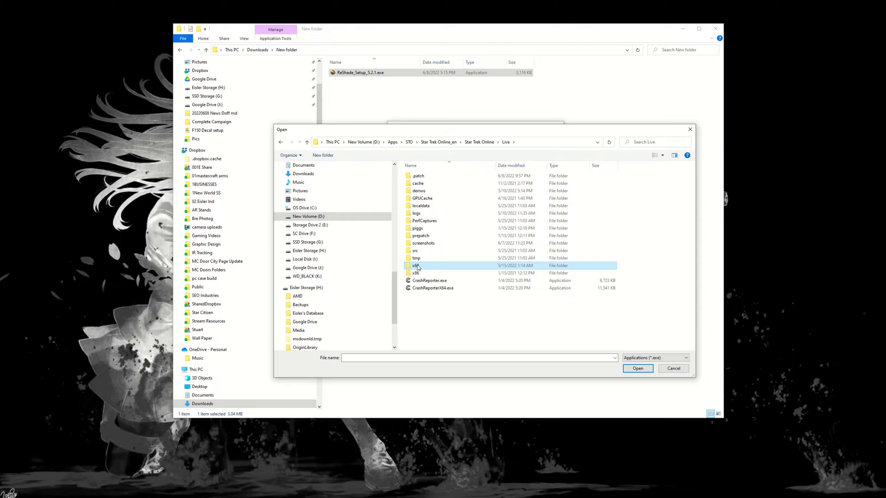
click(433, 194)
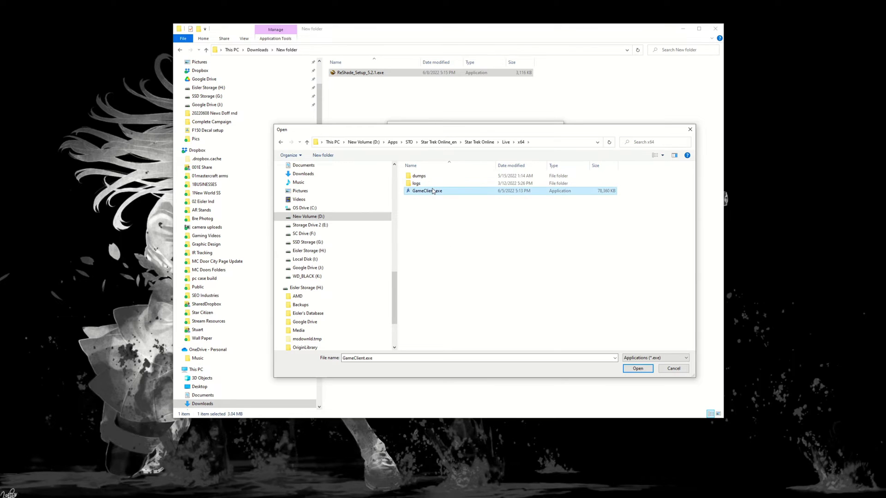
click(629, 370)
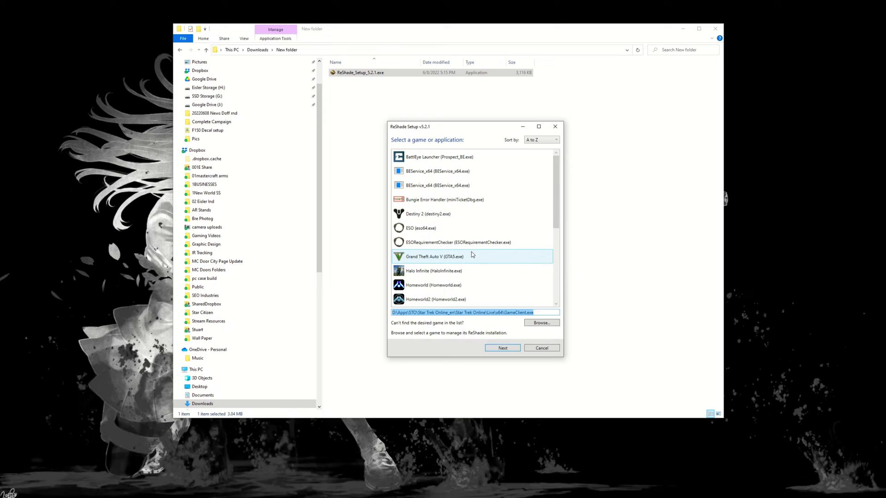
click(502, 349)
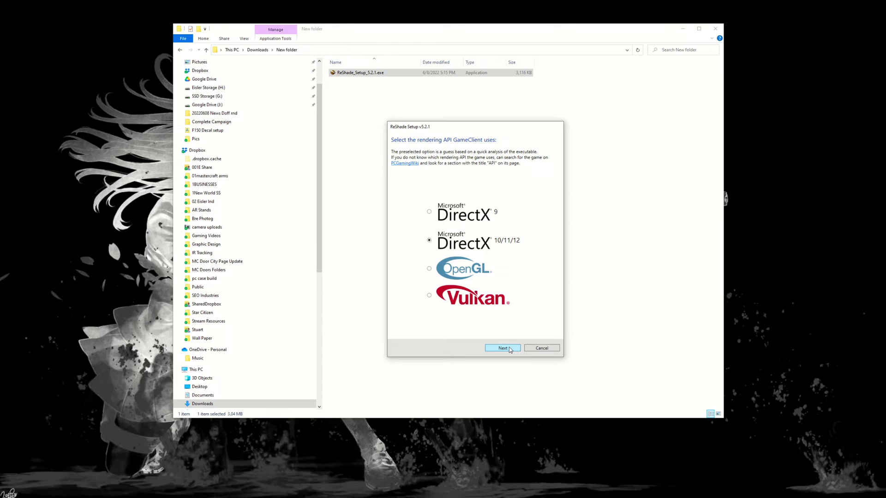
Install ReShade for DirectX 10/11/12 without a preset file, include all effect packages, and finish the setup.
click(509, 349)
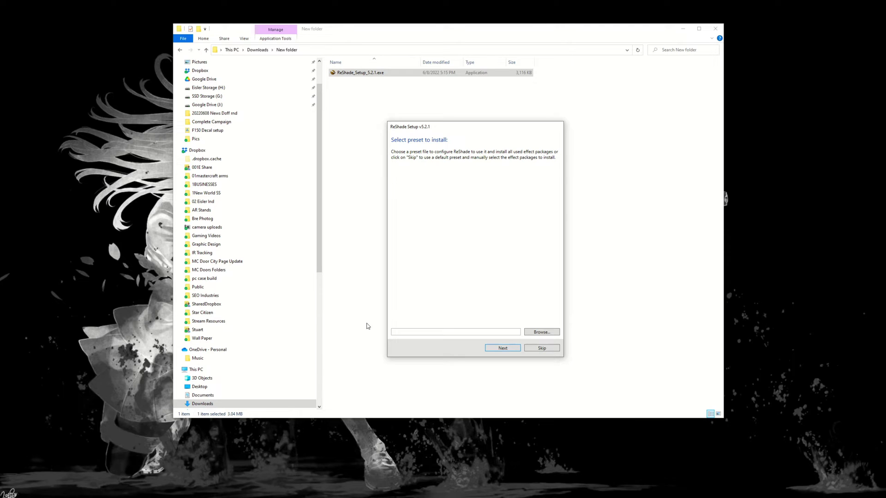
key(Return)
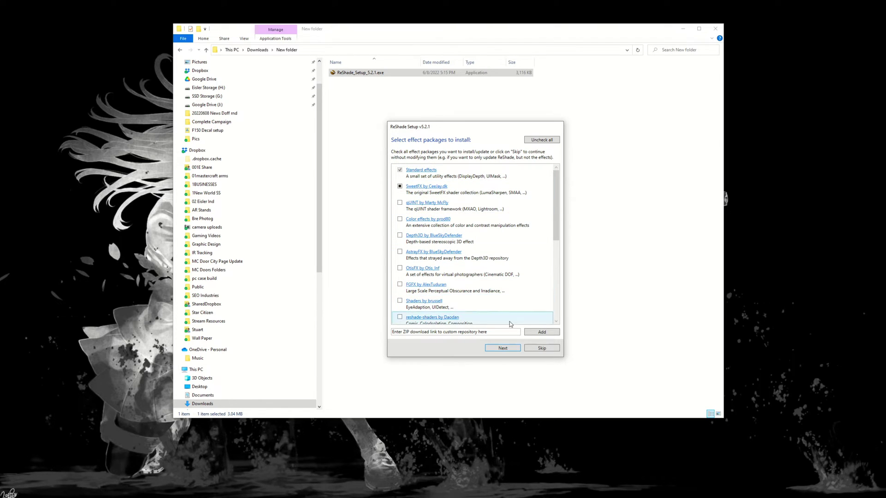
click(541, 141)
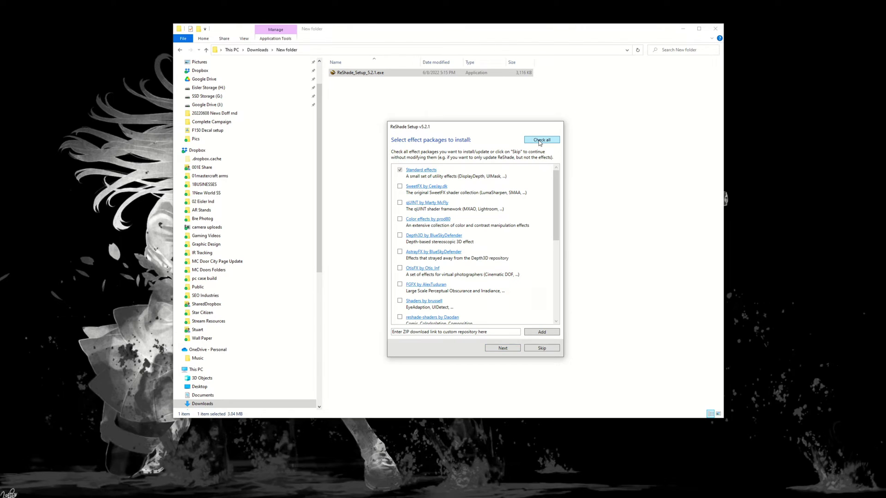
click(540, 140)
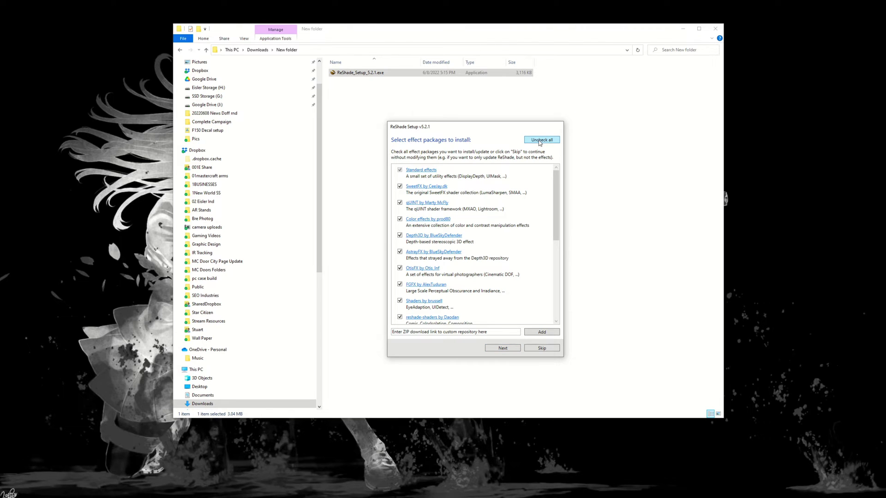
click(505, 350)
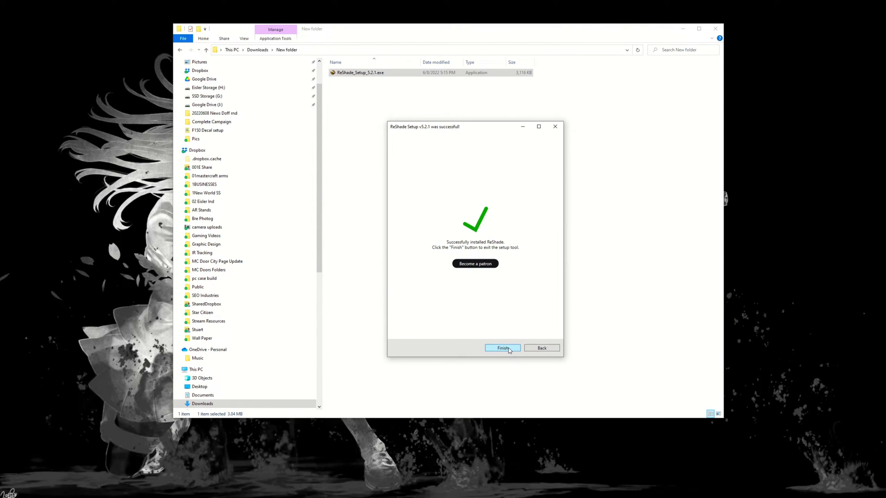
click(509, 349)
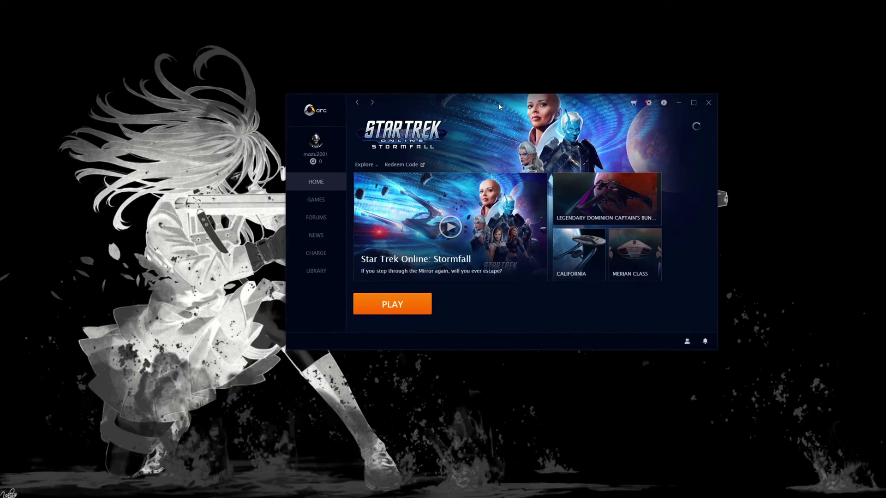
Start Star Trek Online from the Arc client and engage the game from its launcher.
click(366, 301)
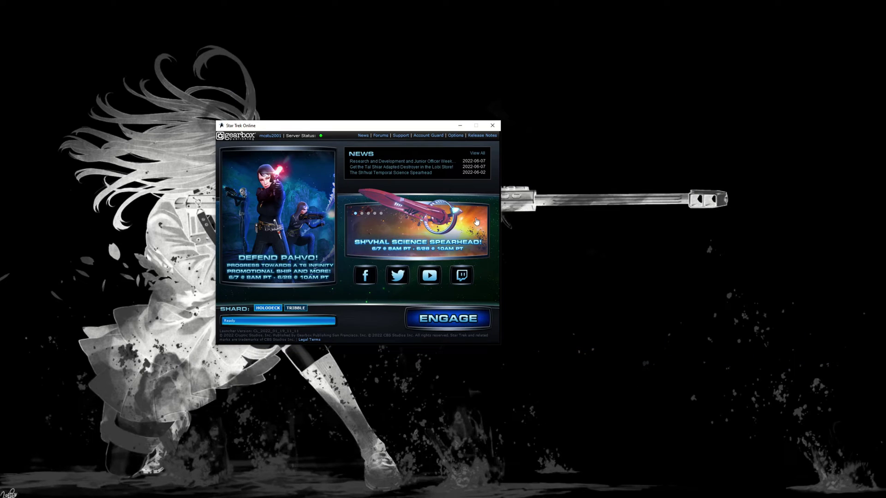
click(448, 322)
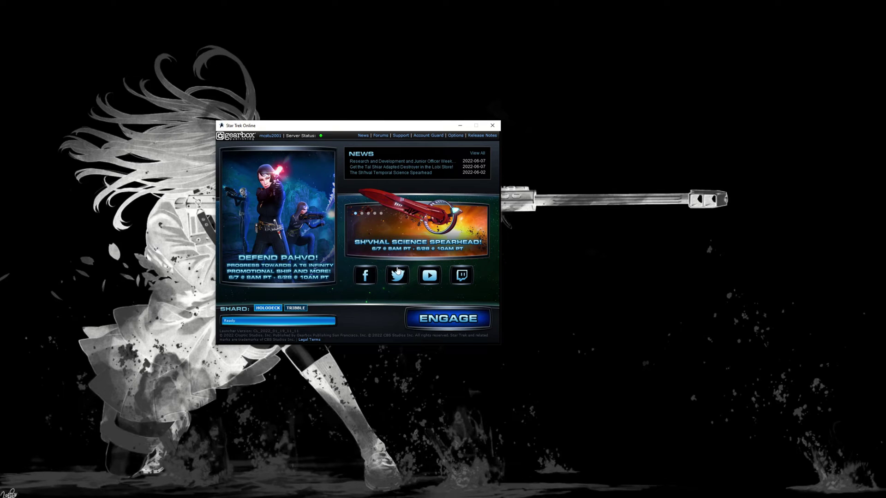
click(442, 320)
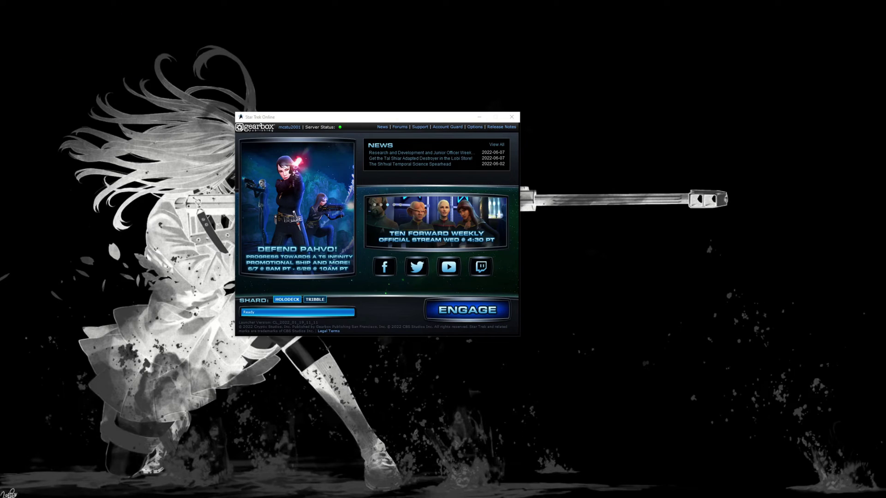
Enable Full screen in the Star Trek Online launcher options, save them, and start the game.
click(474, 127)
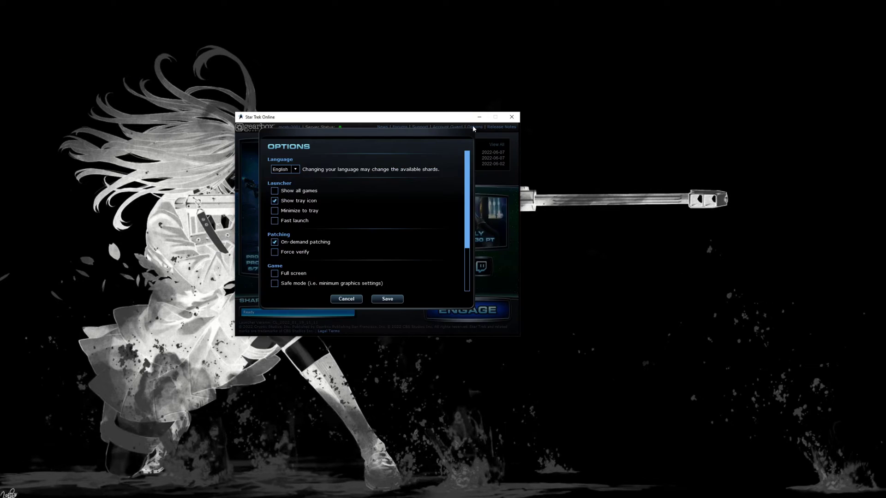
click(275, 274)
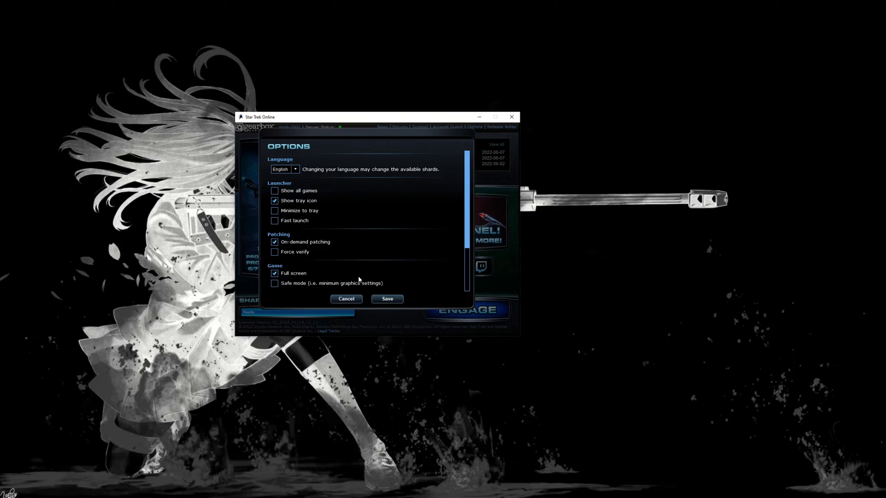
click(390, 299)
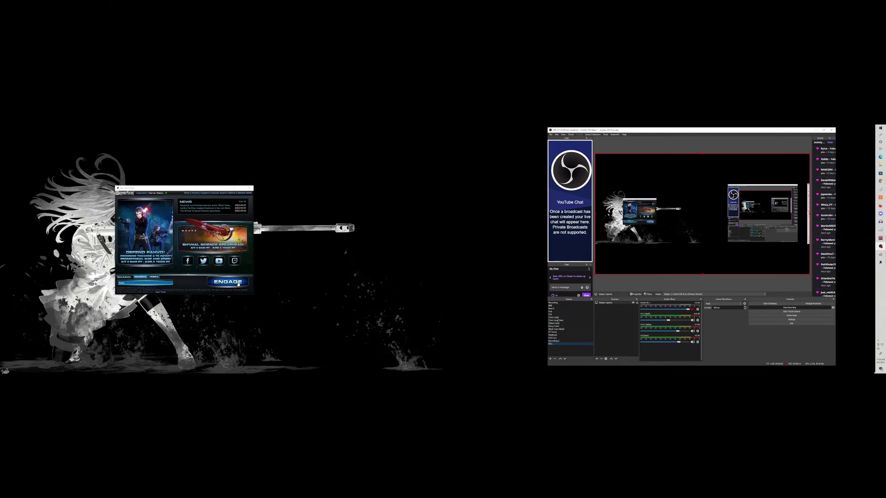
click(239, 284)
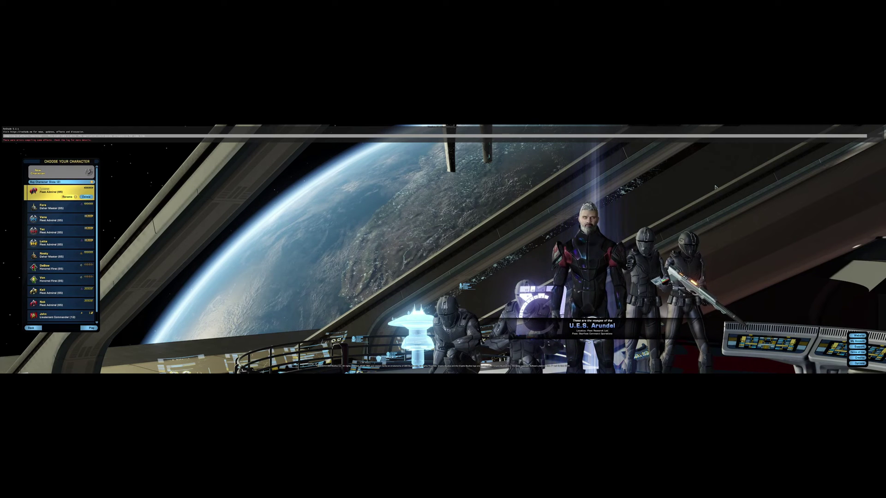
Open the ReShade overlay in the game and turn off the Flip and Filmic Sharpen effects.
key(Home)
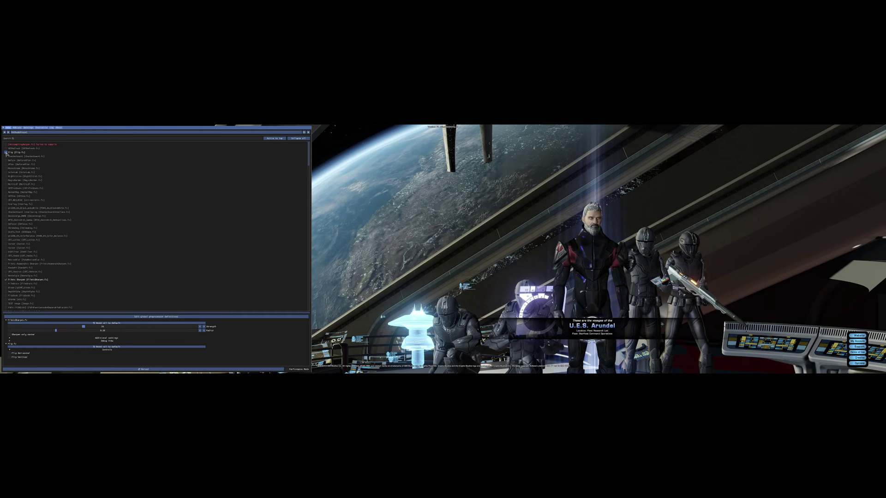
click(6, 153)
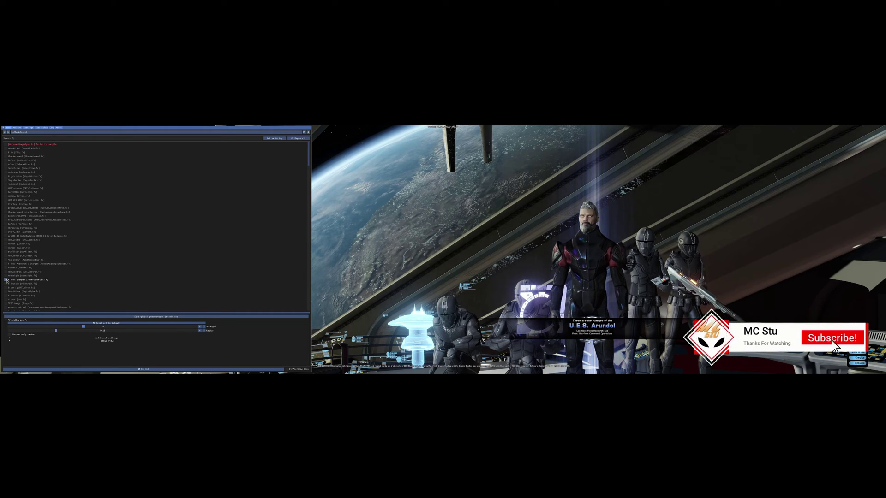
click(6, 280)
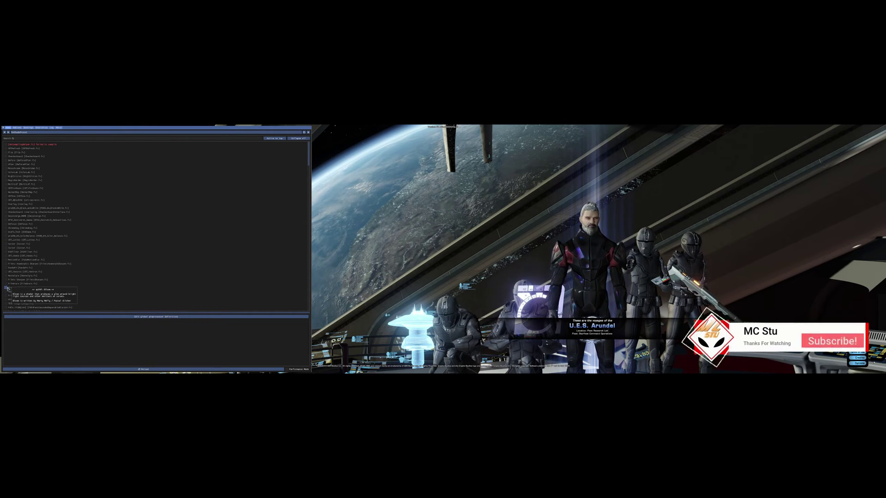
Try the qUINT Bloom effect with an adjusted Bloom Intensity and close the ReShade overlay to view it.
click(6, 287)
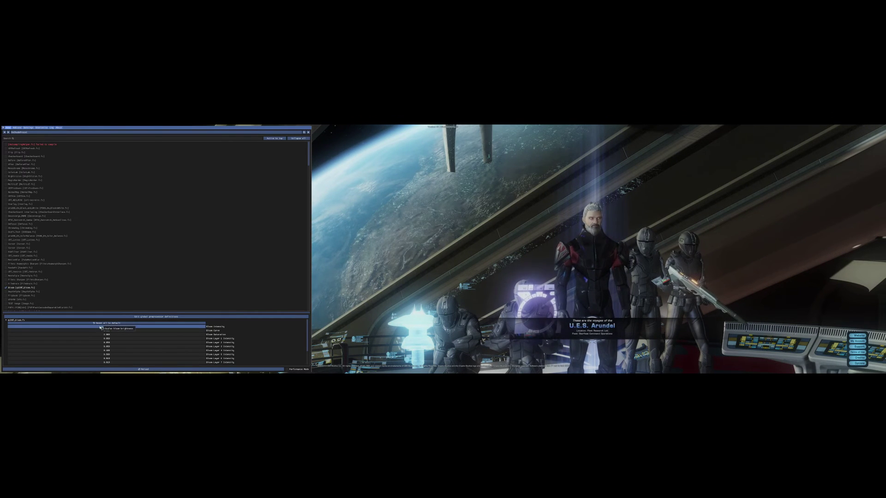
mouse_move(100, 328)
mouse_down()
mouse_move(125, 328)
mouse_move(93, 329)
mouse_move(130, 330)
mouse_move(99, 328)
mouse_move(111, 329)
mouse_up()
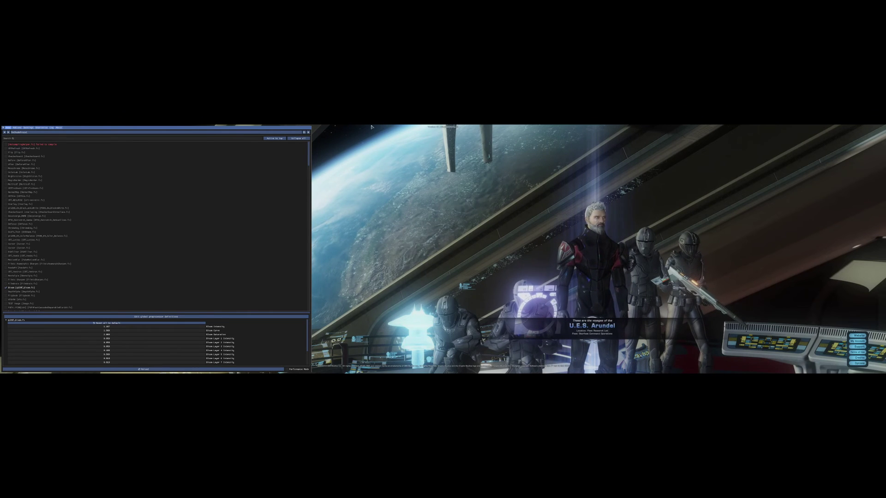
key(Home)
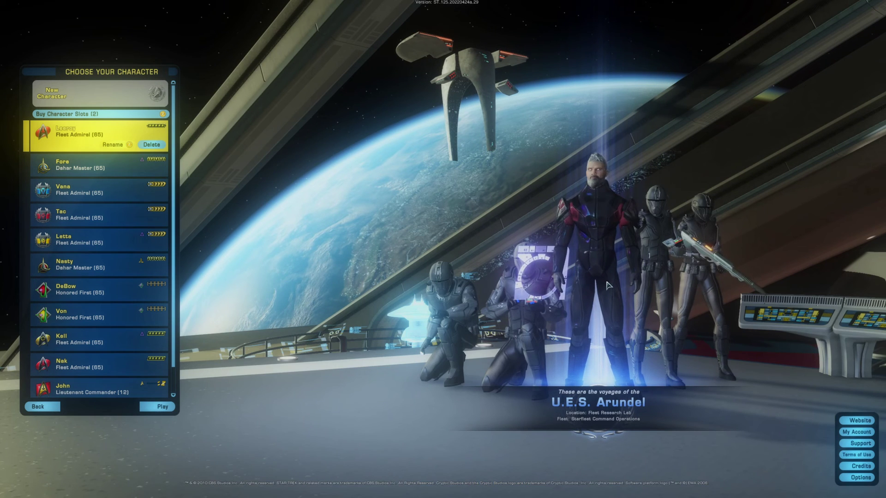
Reopen the ReShade overlay, turn off the qUINT Bloom effect, and return to the character selection screen.
key(Home)
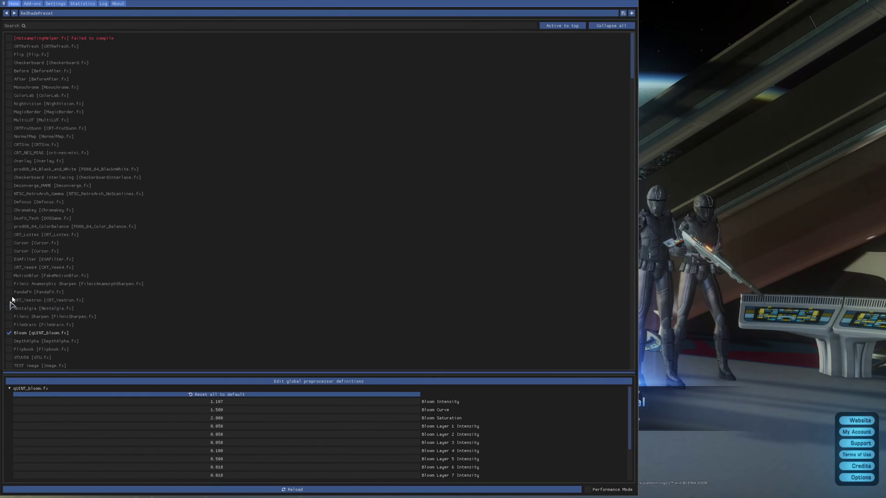
click(8, 333)
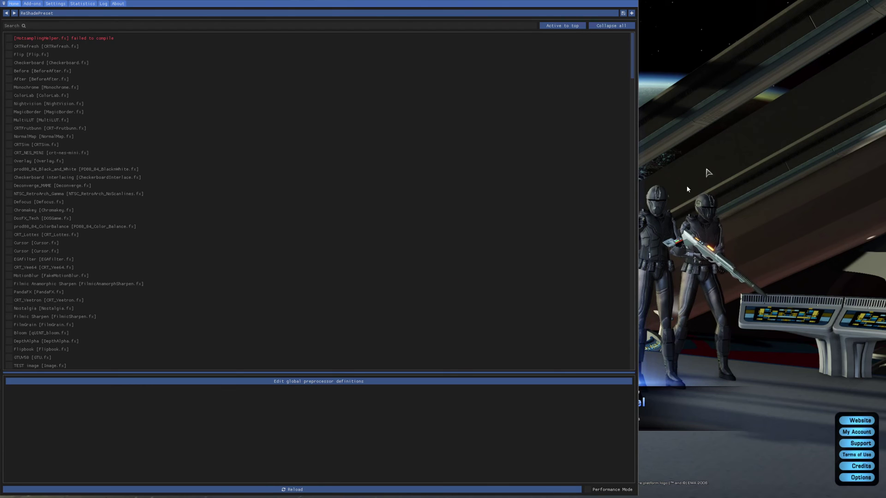
key(Home)
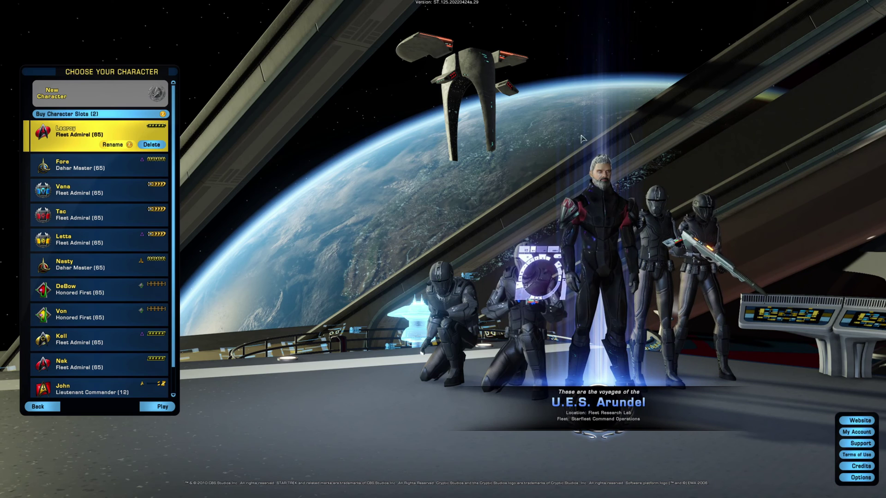